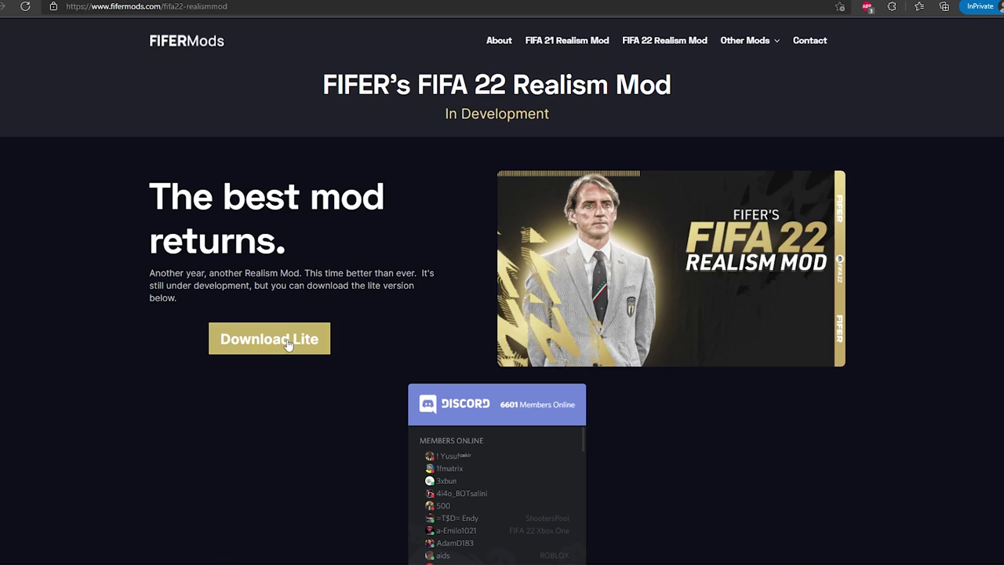
Step: Download the FIFER's FIFA 22 Realism Mod Lite archive through the MediaFire link in the mod's Patreon post
left_click(288, 342)
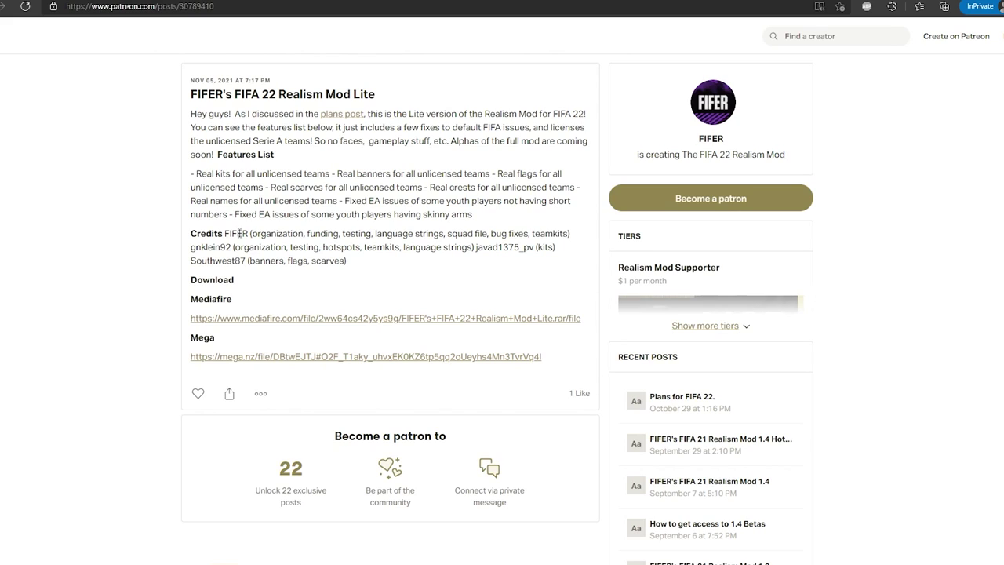
left_click_drag(174, 239, 363, 265)
left_click(362, 266)
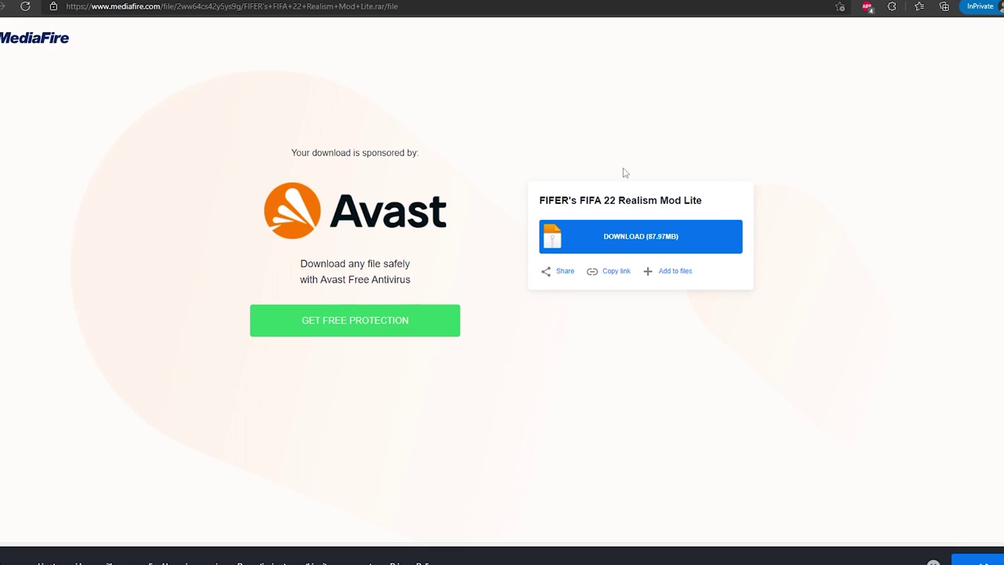
left_click(632, 246)
key("alt+Left")
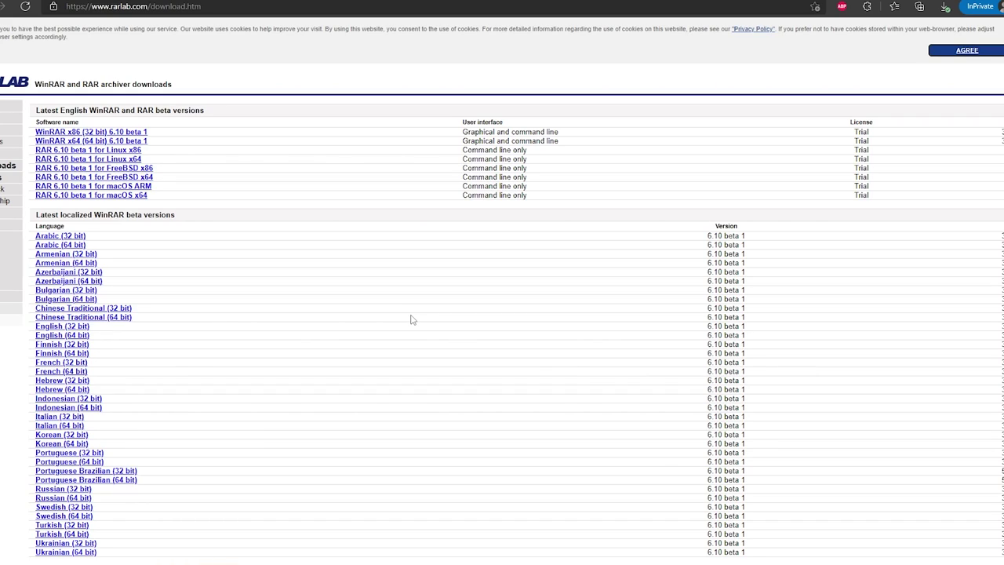
Step: Open the downloaded FIFERs FIFA 22 Realism Mod Lite.rar and extract its mod folder into the Files folder on My Passport (F:)
left_click(942, 10)
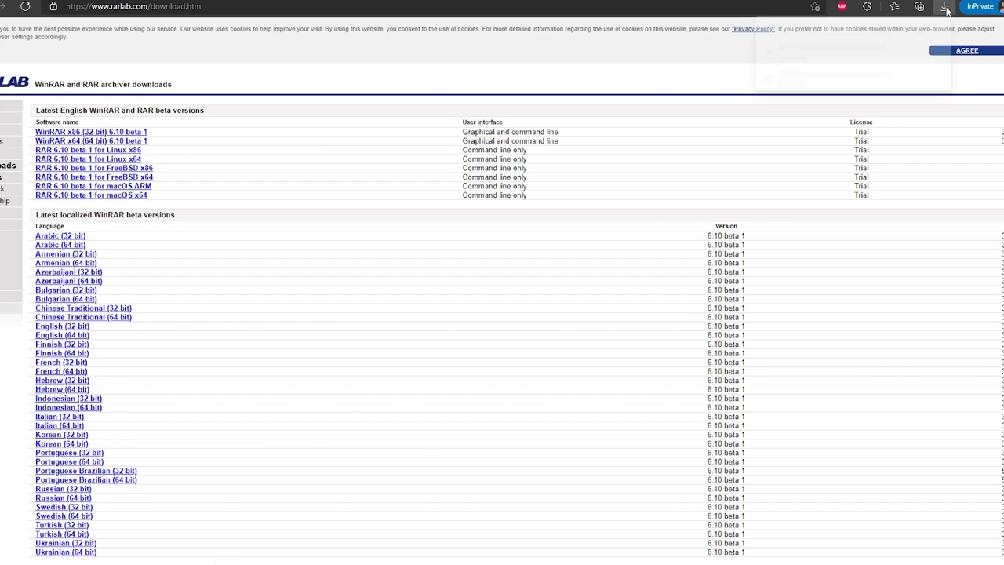
left_click(793, 56)
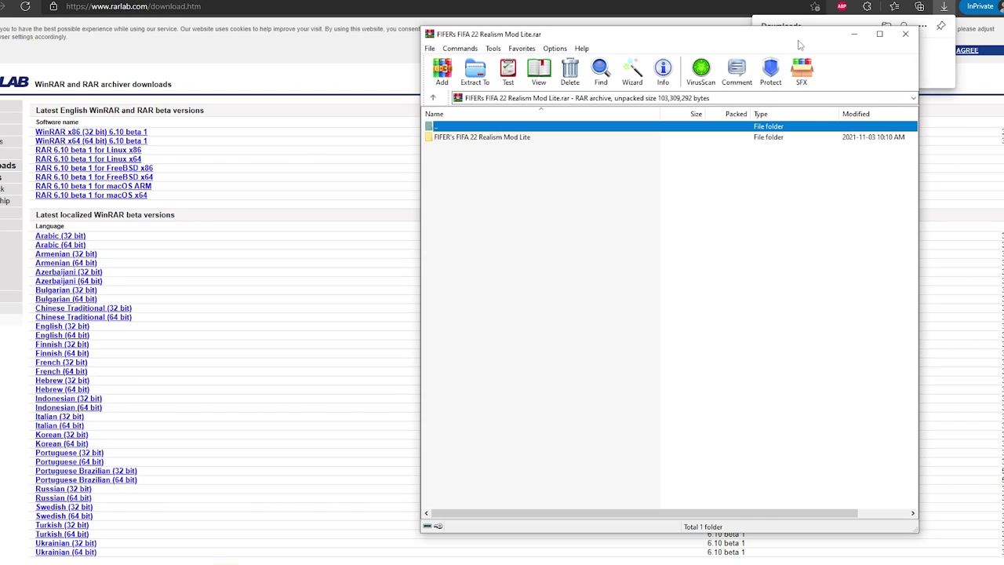
double_click(510, 138)
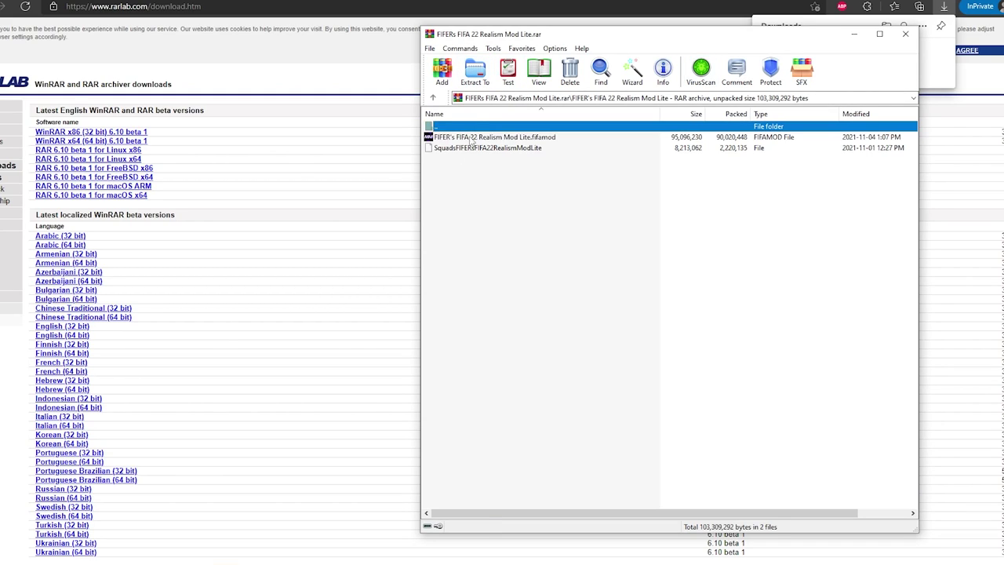
double_click(477, 127)
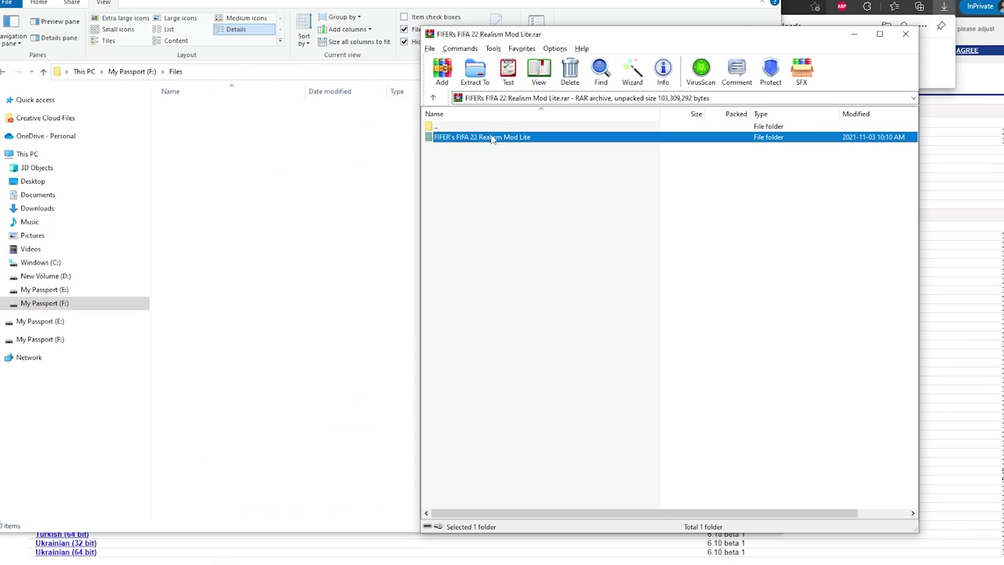
left_click_drag(493, 139, 306, 153)
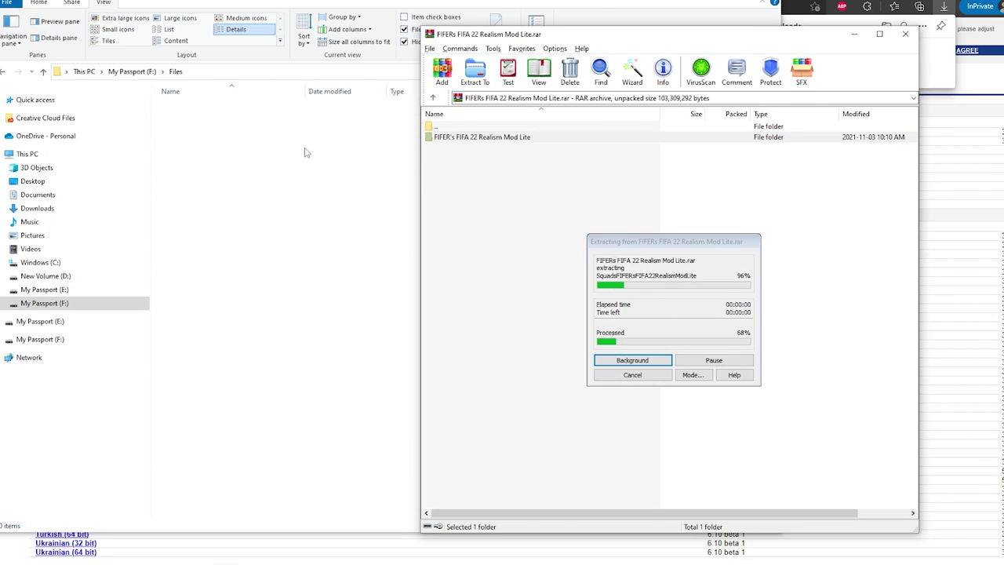
Step: Open the extracted mod folder, fit the Name column to the file names, and select the .fifamod file
double_click(298, 109)
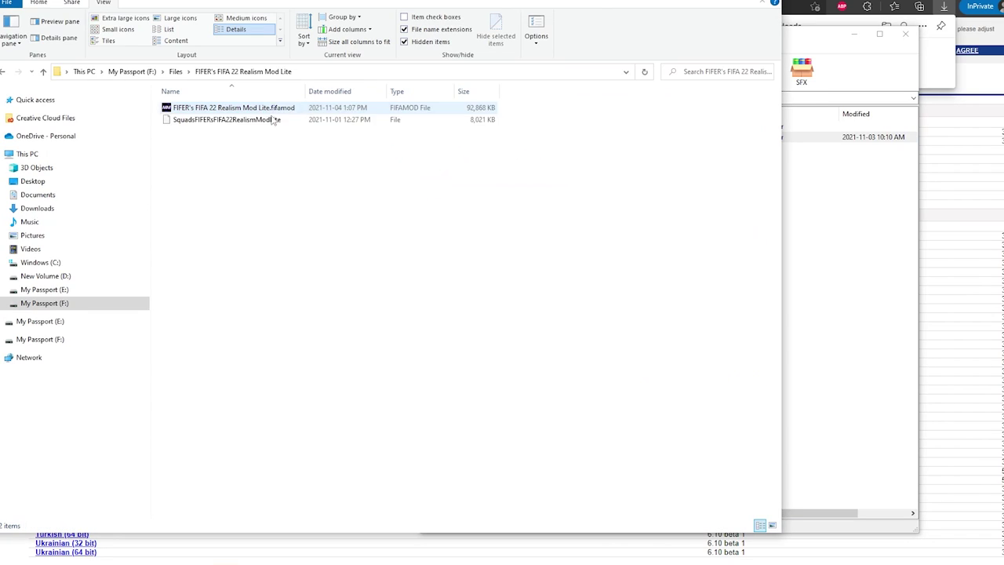
double_click(303, 91)
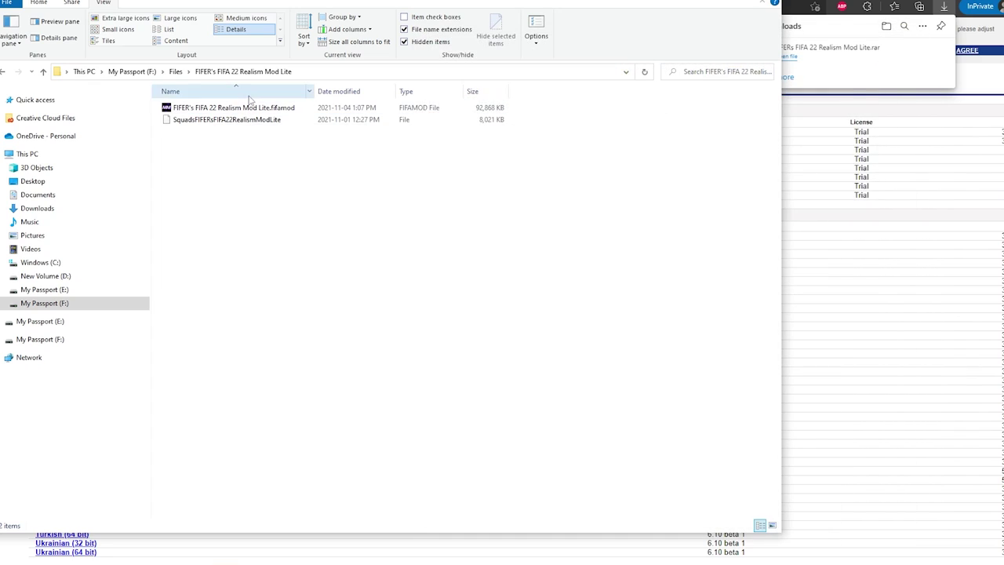
left_click(252, 109)
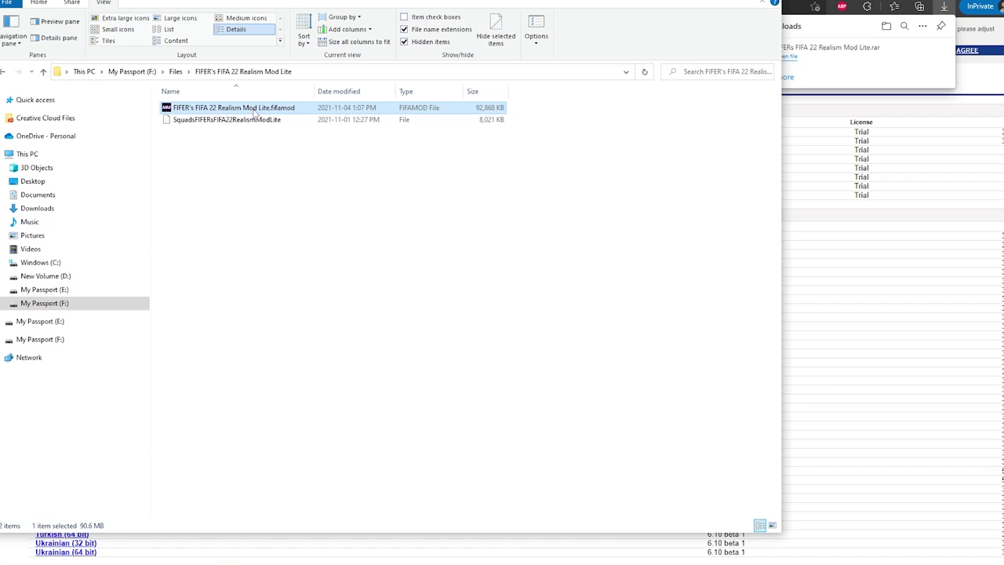
Step: Open a new browser tab, and choose FIFA 22 as the game in FIFA Mod Manager
key("alt+Tab")
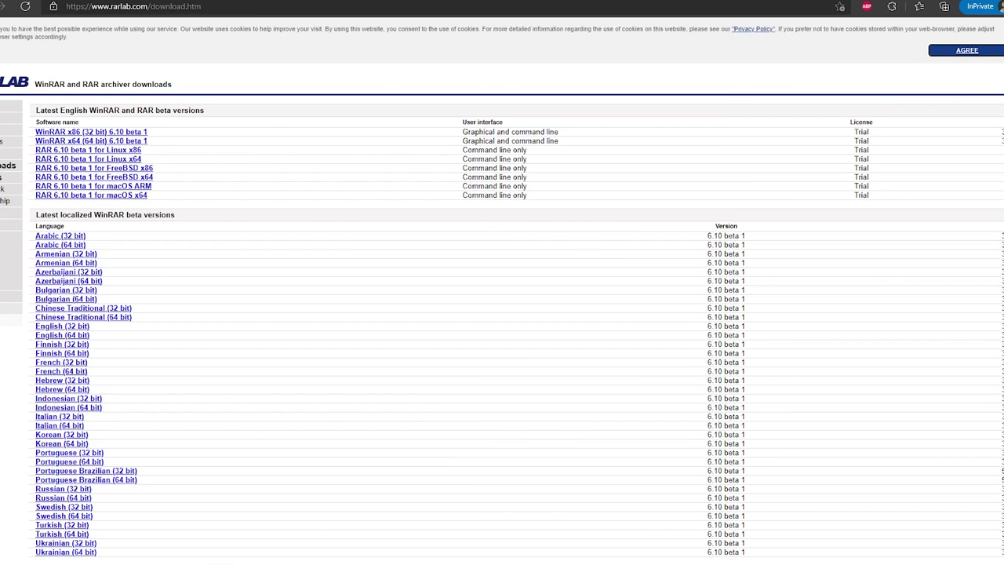
key("ctrl+t")
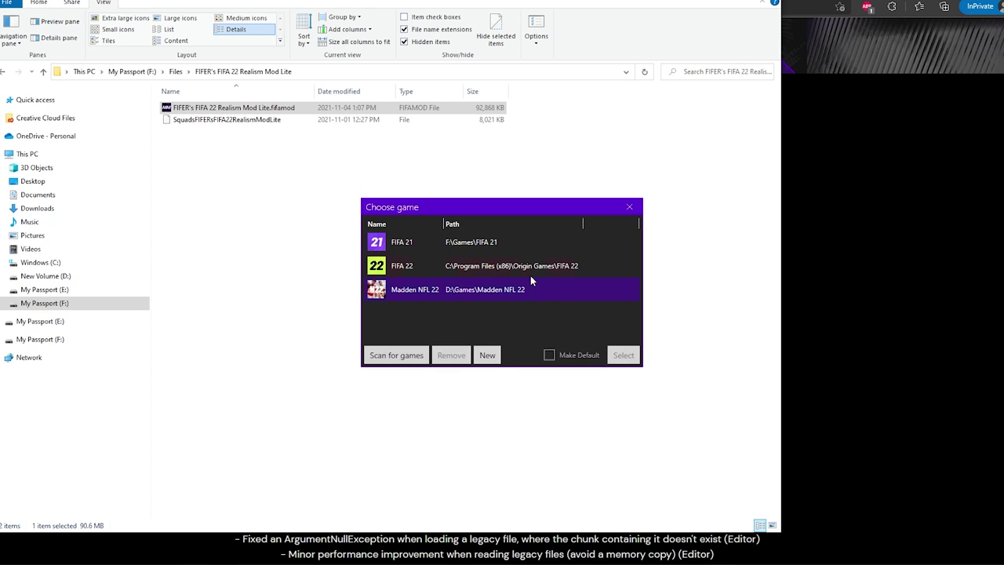
left_click(529, 263)
left_click(616, 355)
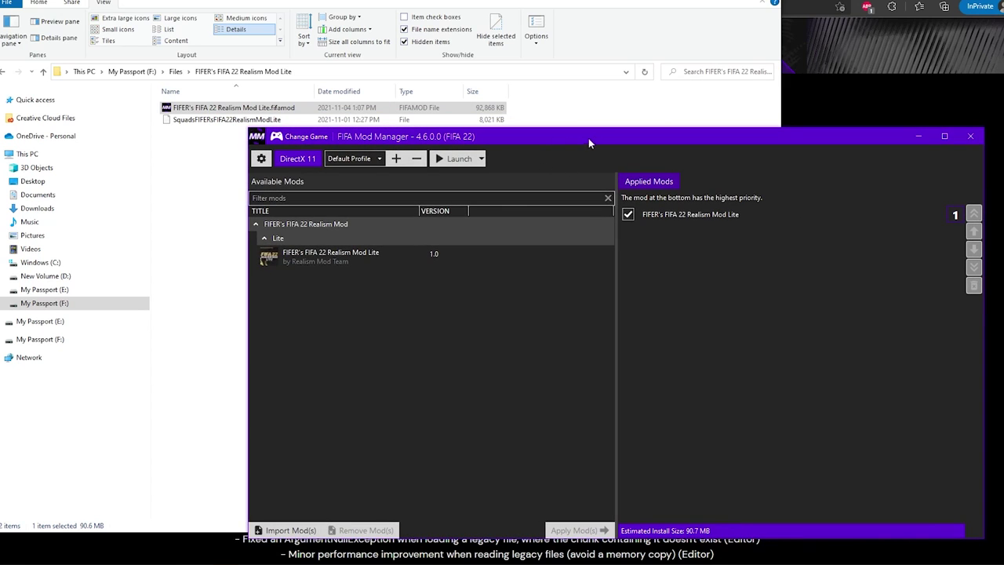
Step: Remove the previously installed FIFER's FIFA 22 Realism Mod Lite from the available mods
left_click_drag(588, 138, 609, 105)
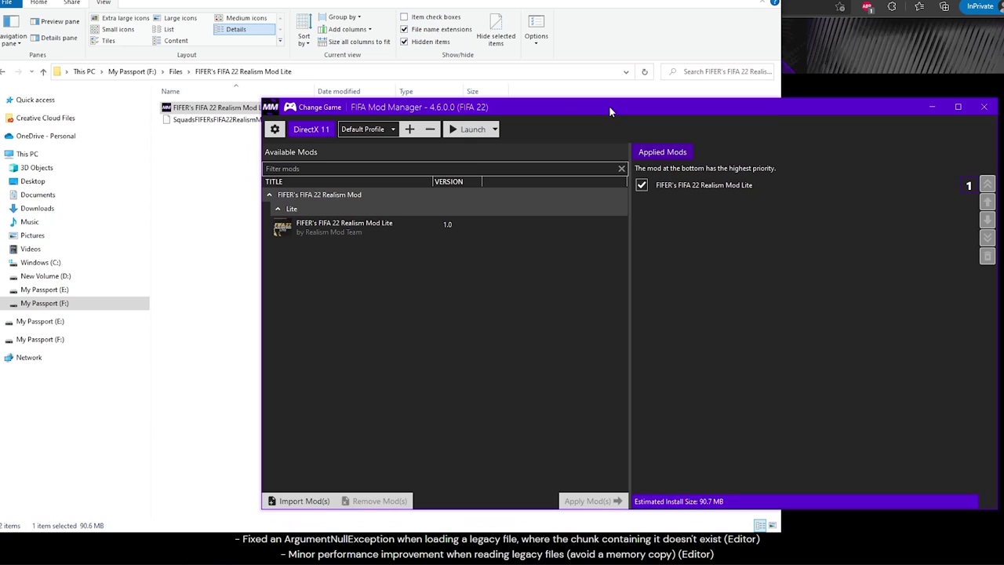
left_click(520, 231)
left_click(377, 500)
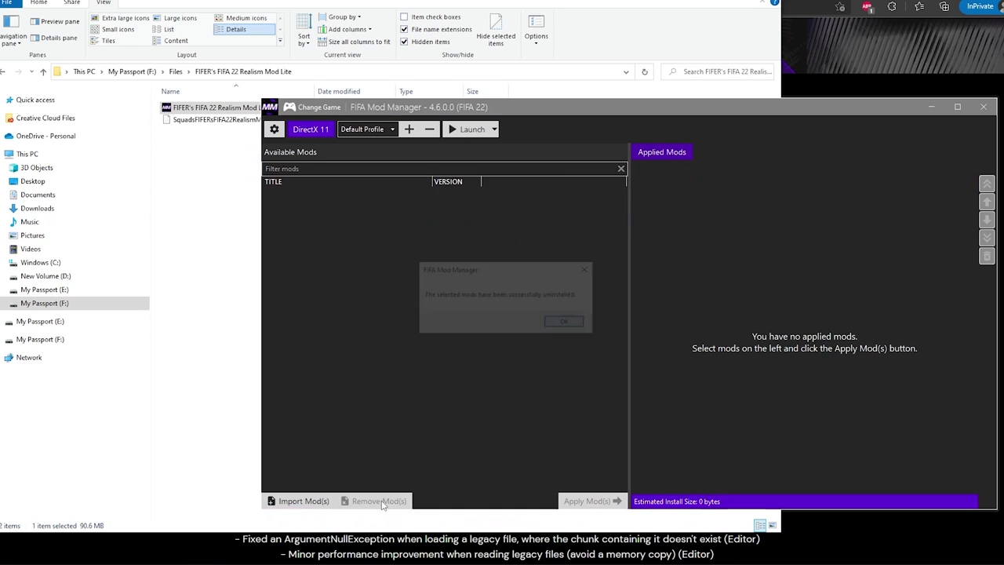
left_click(567, 320)
Step: Import the .fifamod file straight from its folder into the mod manager, and remove the imported mod again
left_click(220, 107)
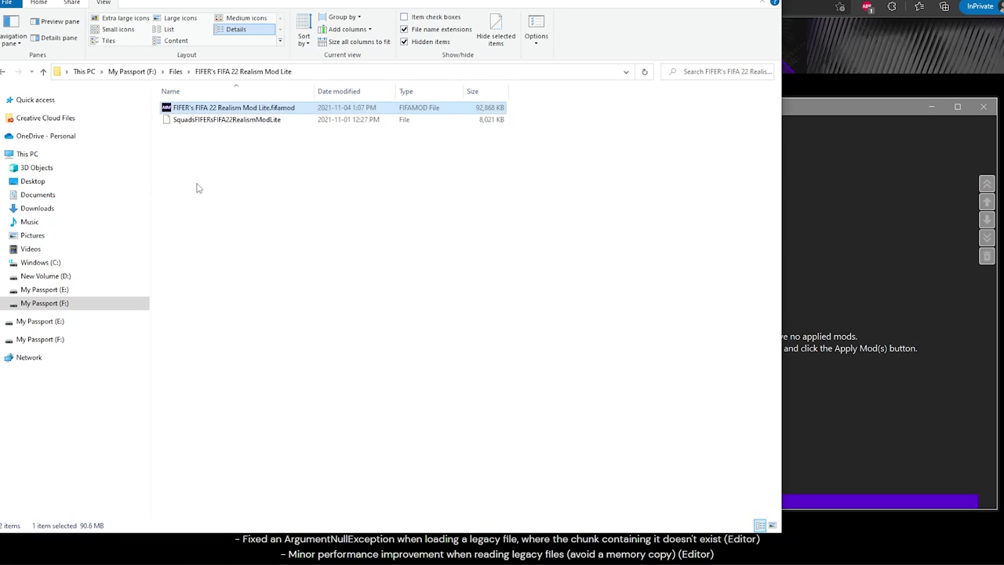
left_click_drag(236, 108, 867, 306)
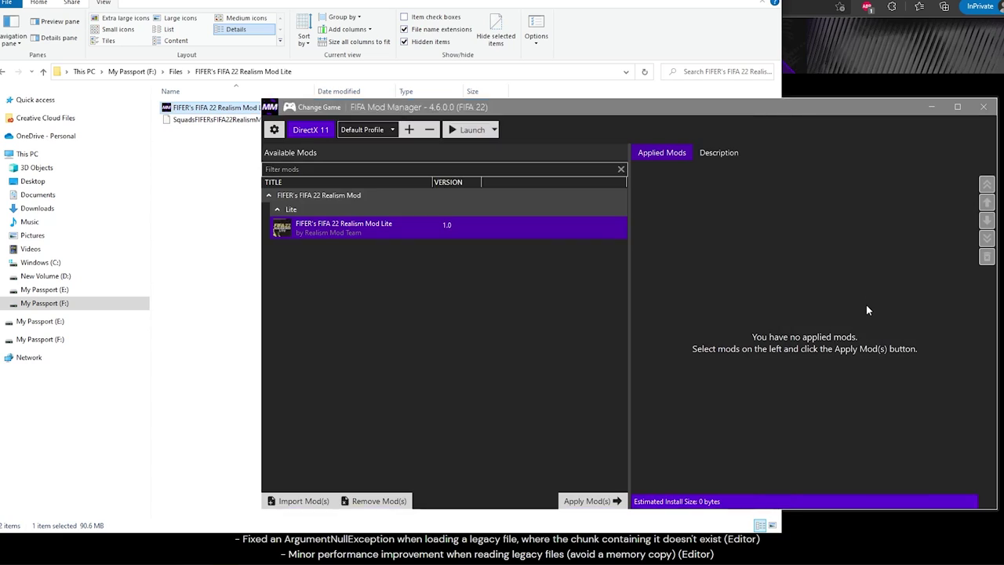
left_click(376, 502)
left_click(564, 320)
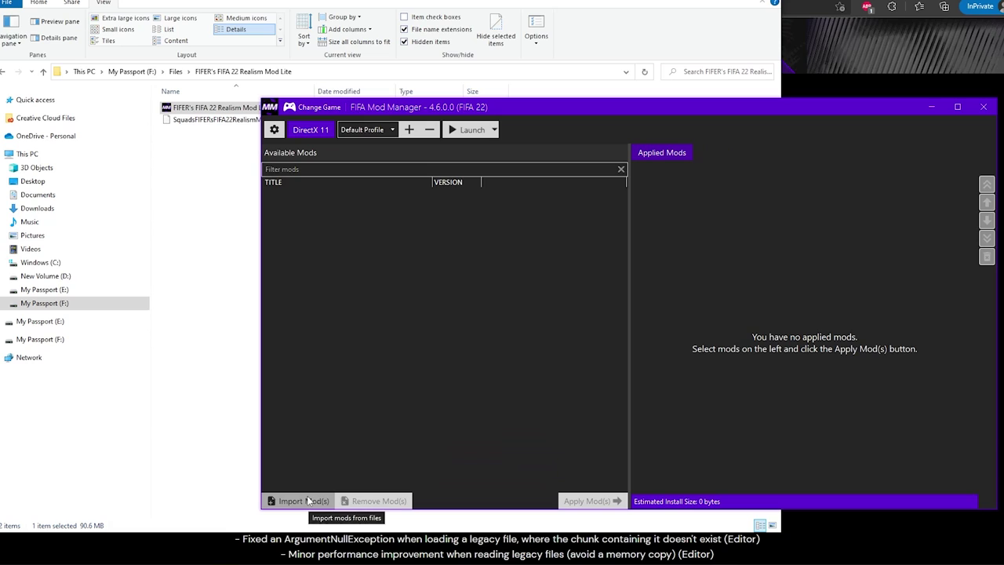
Step: Import FIFER's FIFA 22 Realism Mod Lite.fifamod from the extracted folder, apply it to the Default Profile, and view its description
left_click(310, 502)
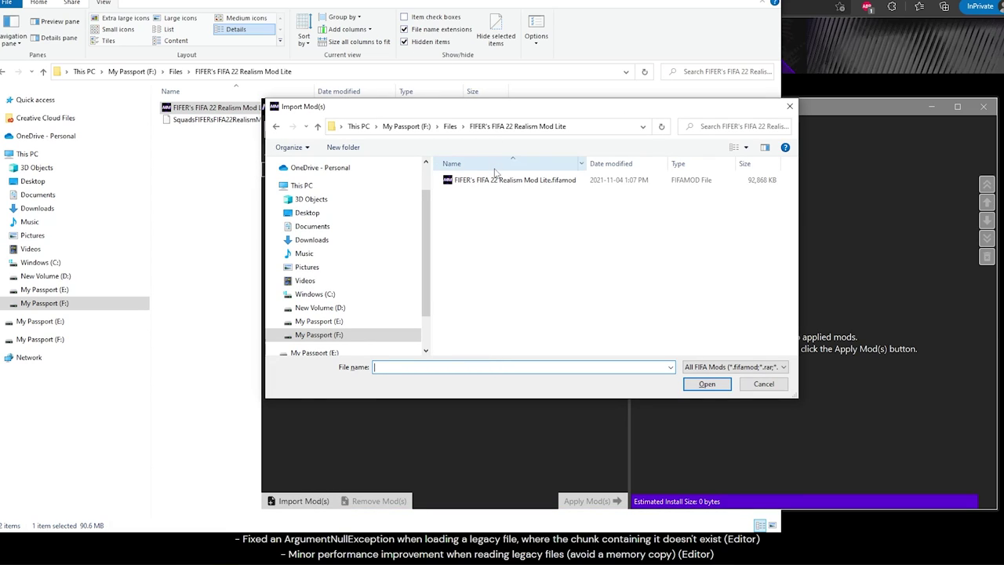
double_click(482, 182)
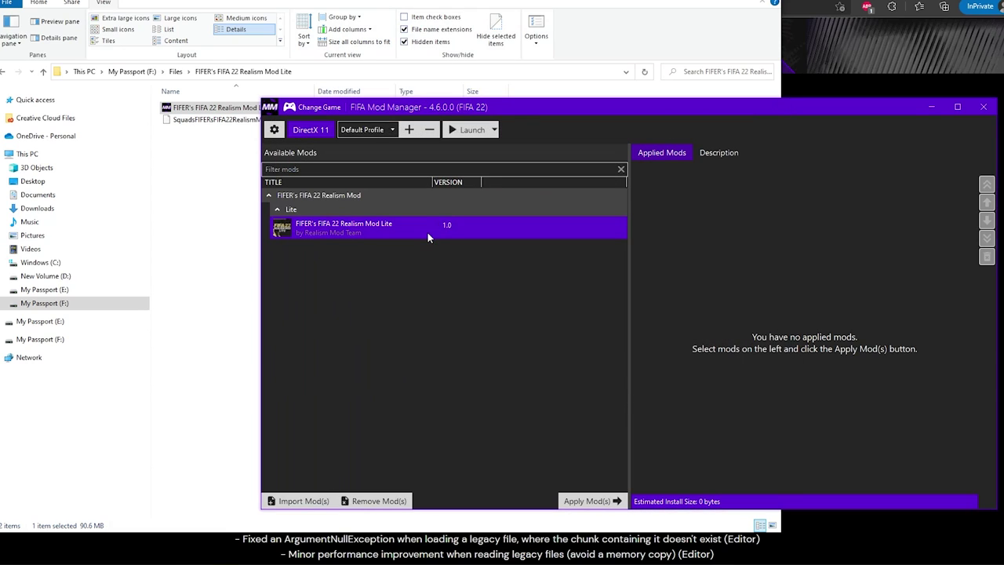
double_click(427, 234)
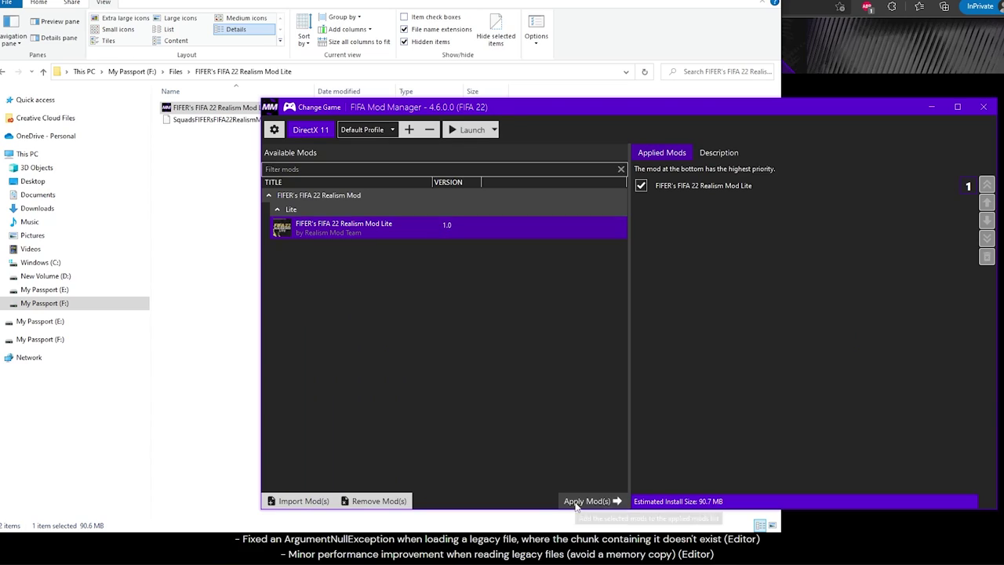
left_click(680, 188)
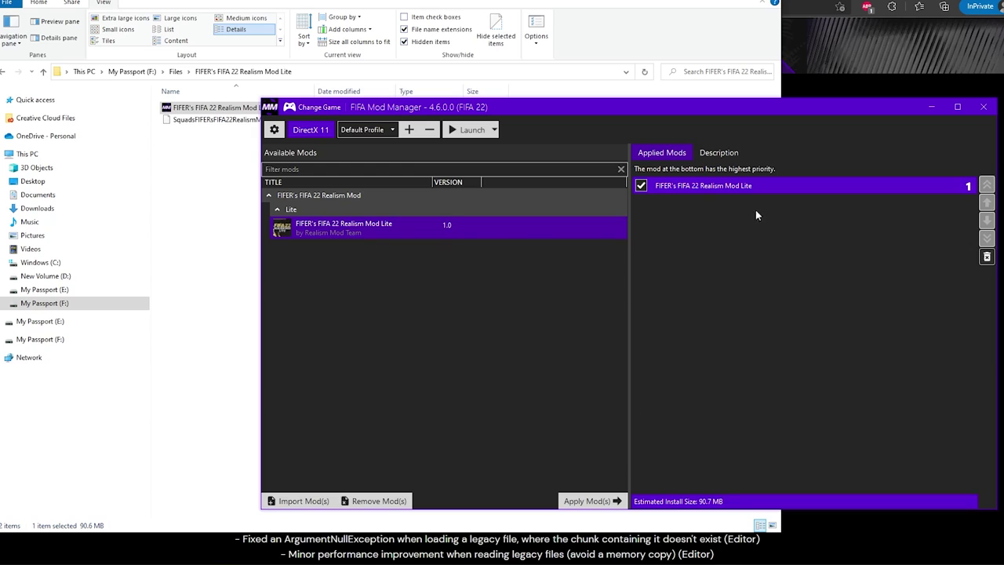
left_click(718, 152)
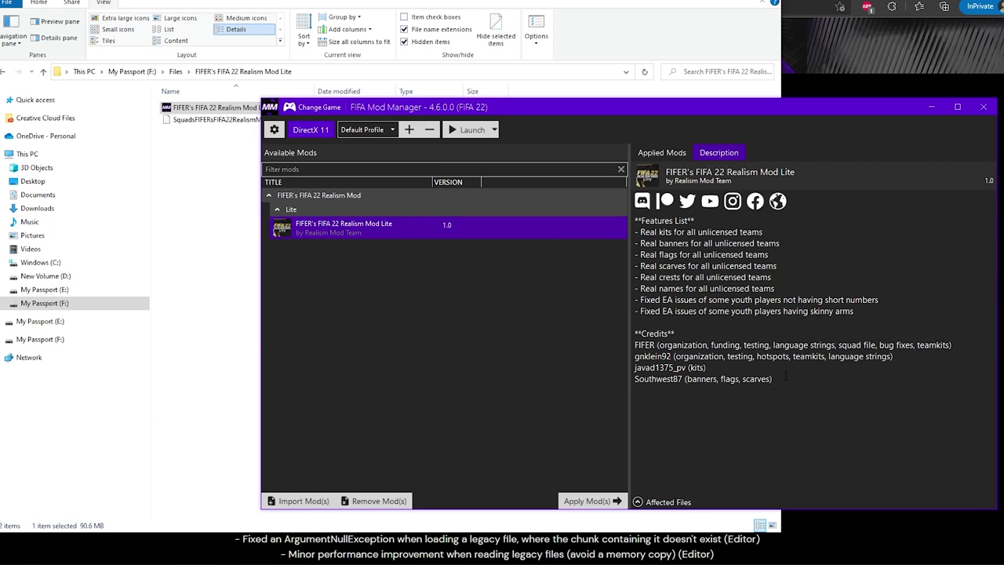
left_click(670, 151)
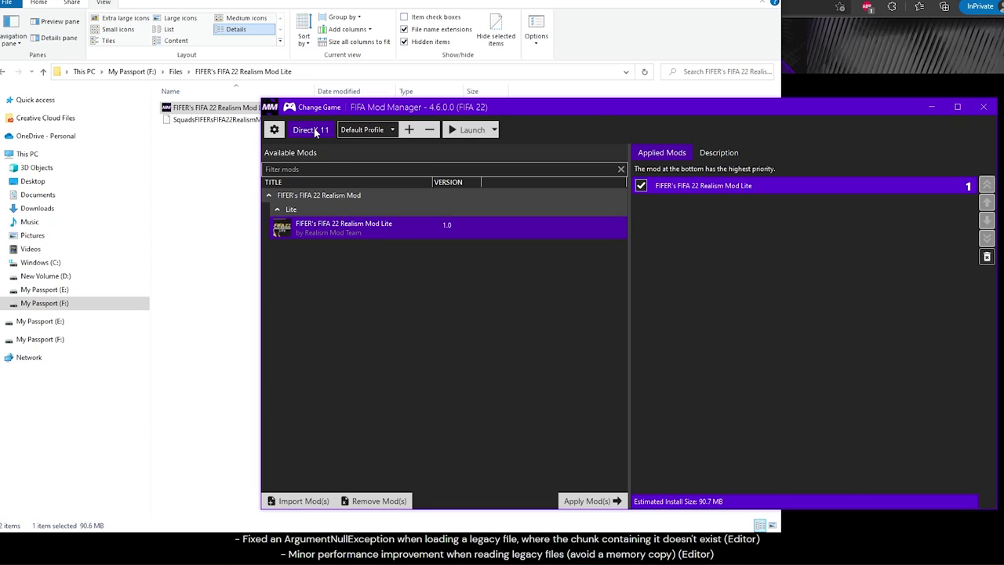
Step: Launch FIFA 22 with the applied mod and confirm English as the game language
left_click(451, 132)
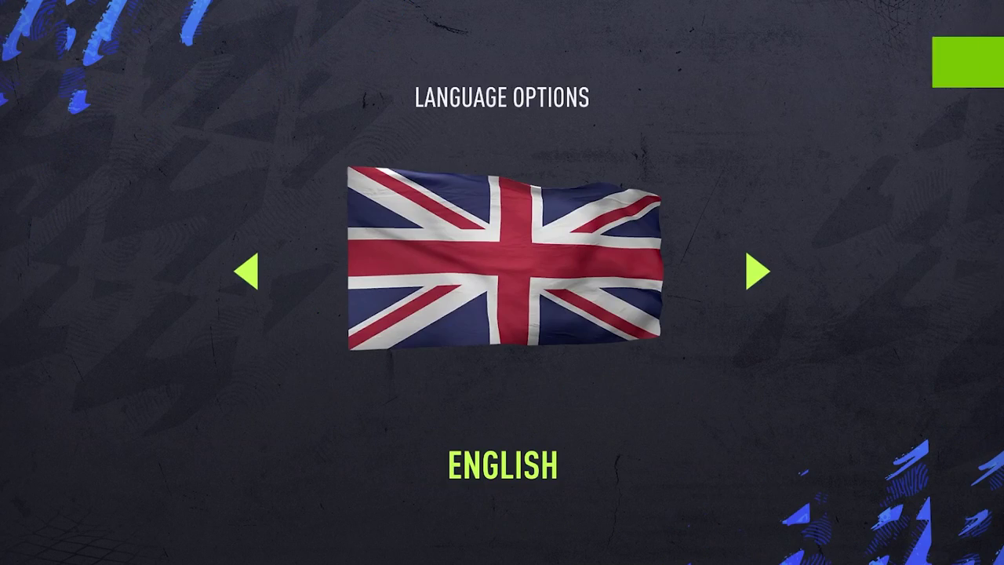
key("Return")
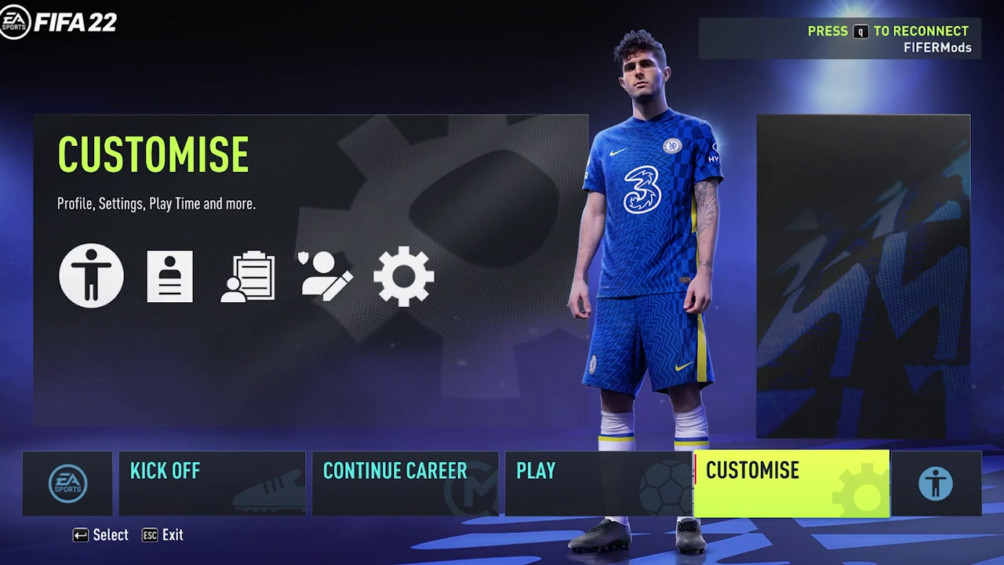
Step: Open the game's Customise section and highlight Team Sheets
key("Return")
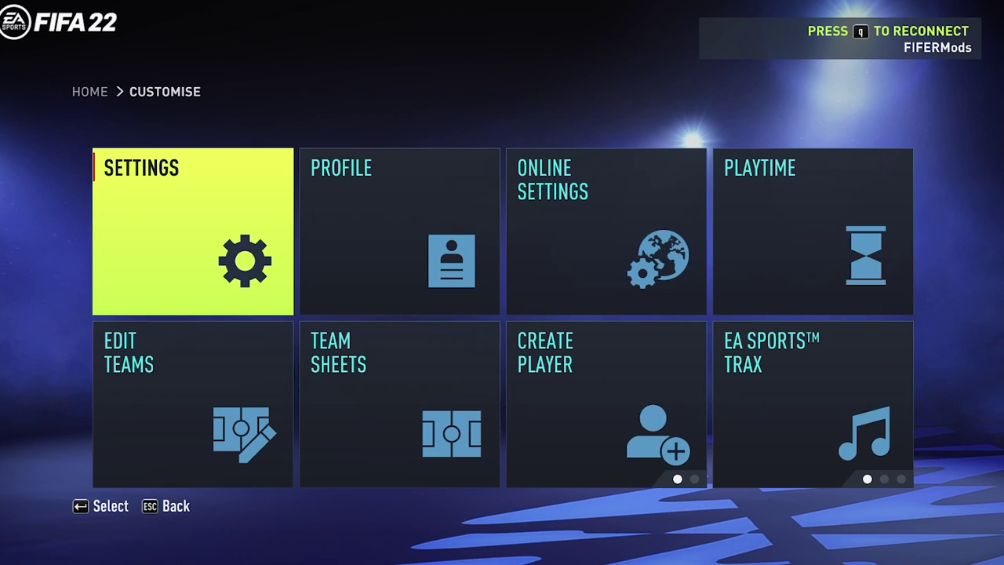
key("Right")
key("Down")
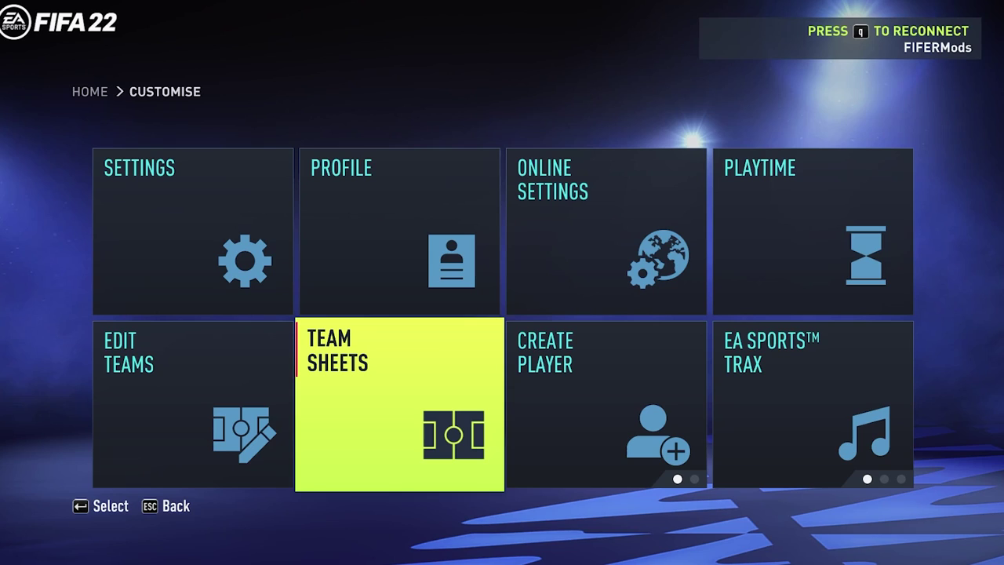
Step: Switch to File Explorer and open the settings folder inside Documents > FIFA 22
key("alt+Tab")
left_click(419, 120)
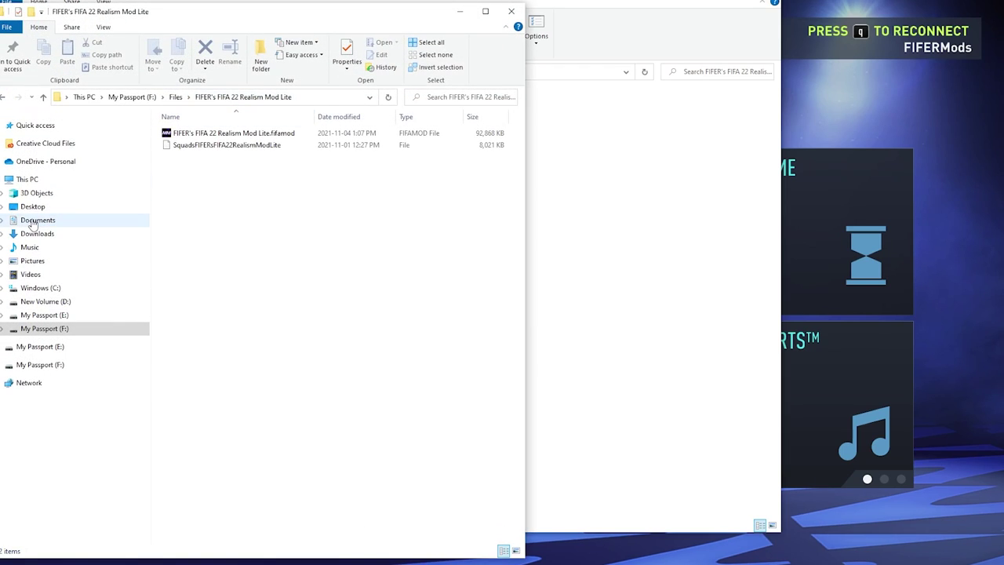
left_click(30, 220)
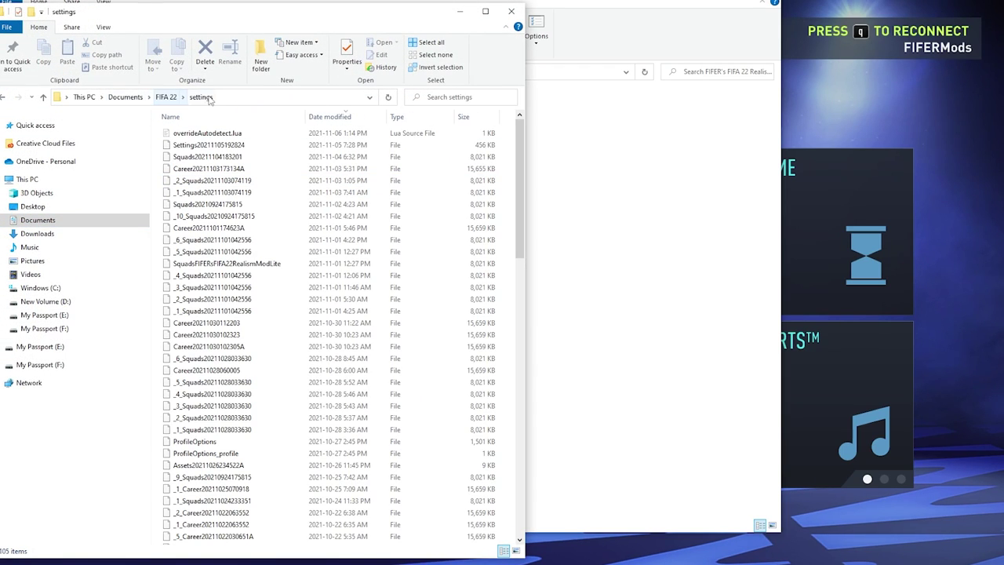
Step: Copy SquadsFIFERsFIFA22RealismModLite from the extracted mod folder into the FIFA 22 settings folder, replacing the existing file
left_click(584, 269)
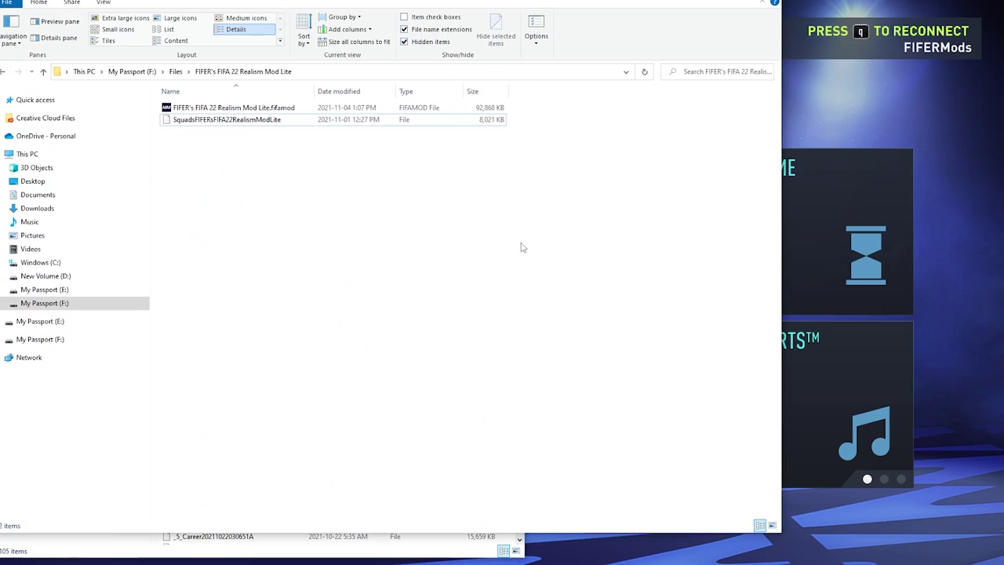
left_click(261, 122)
key("alt+Tab")
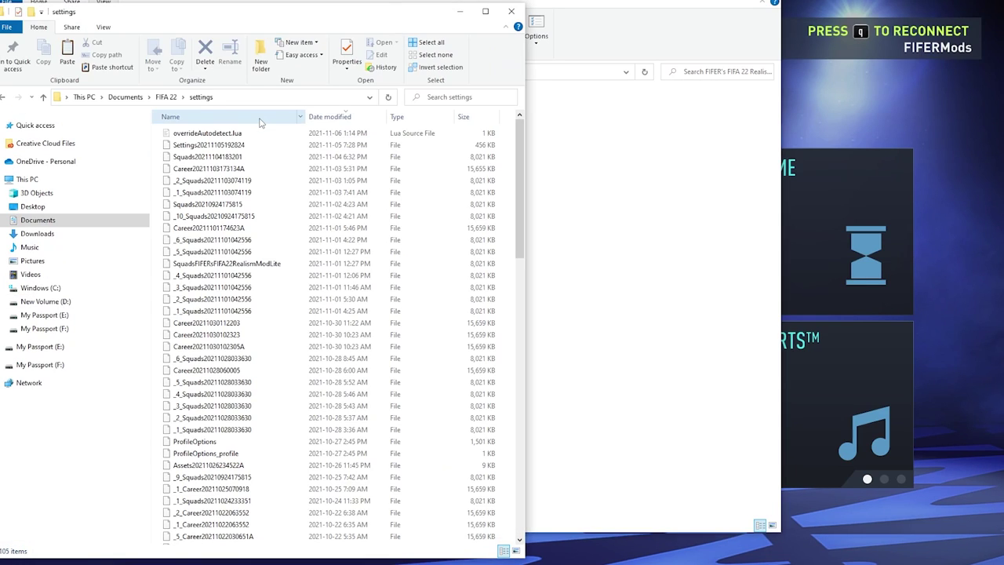
key("ctrl+v")
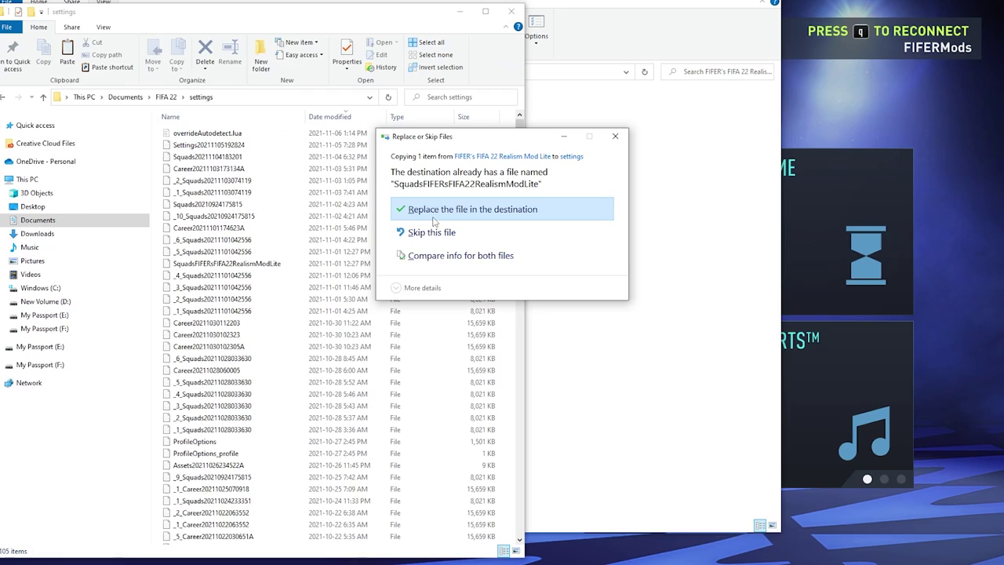
key("Return")
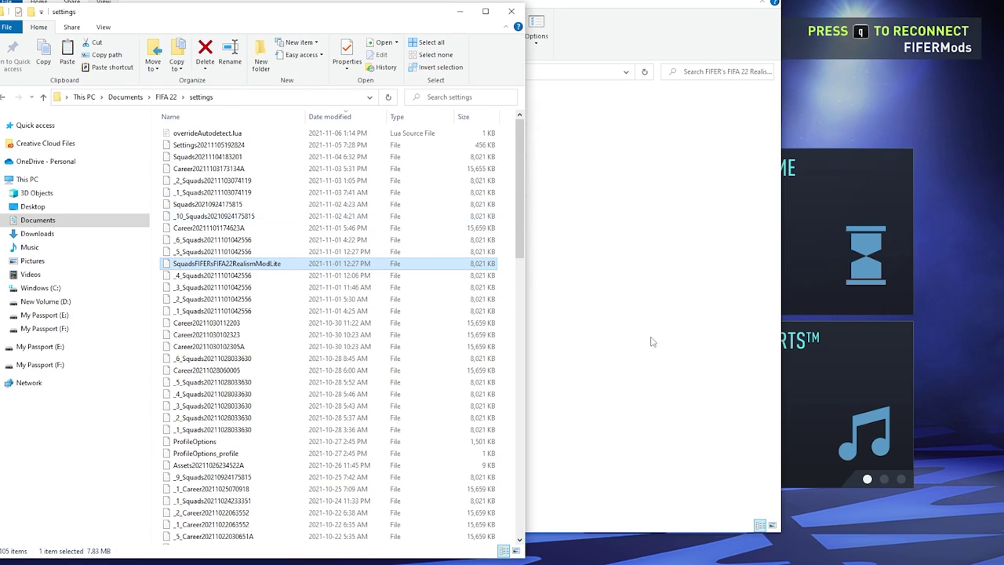
Step: Switch from File Explorer back to FIFA 22 and open the Profile section of Customise
left_click(650, 340)
left_click(393, 124)
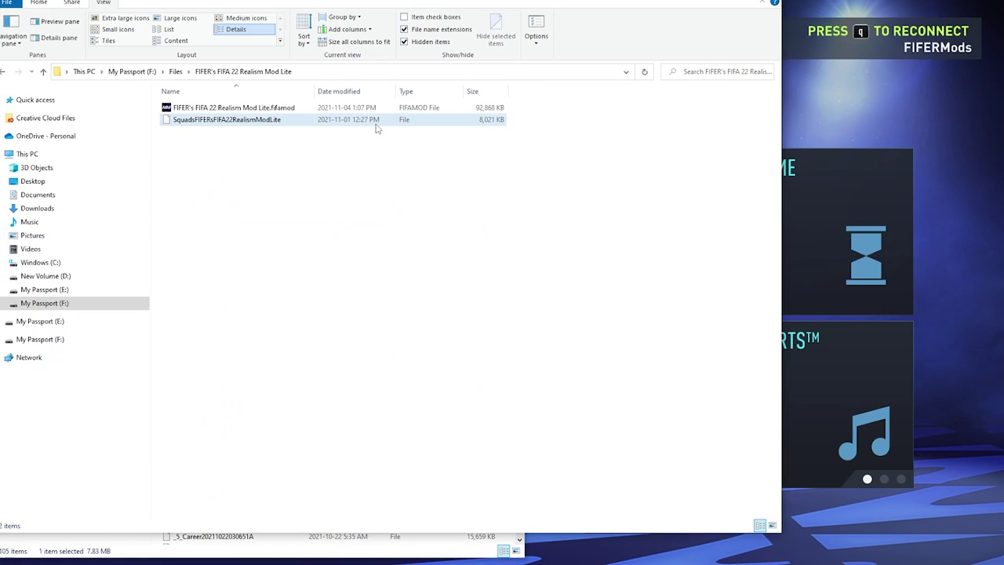
left_click(937, 89)
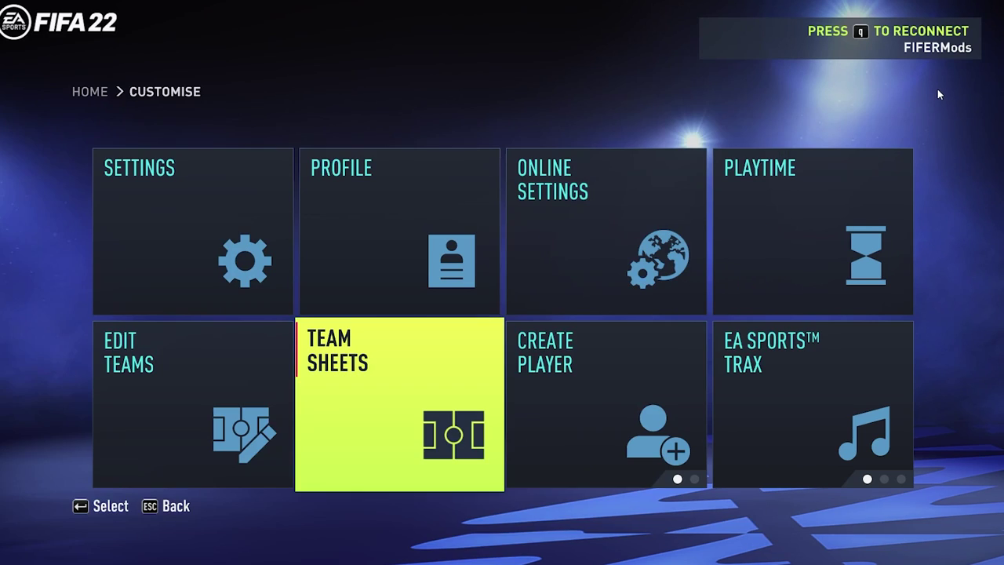
key("Up")
key("Return")
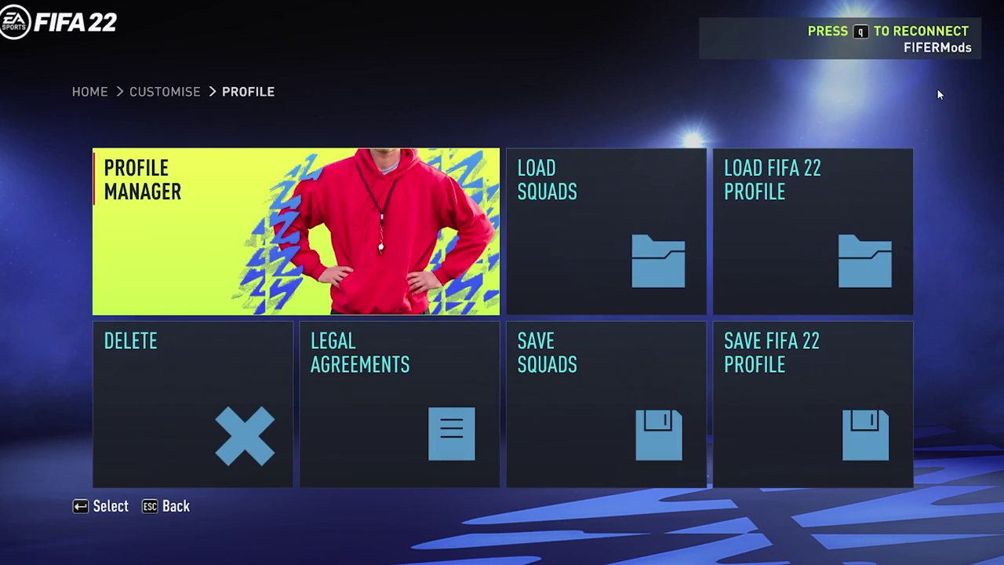
Step: Load the squad file named FIFER's FIFA 22 Realism Mod Lite
key("Right")
key("Return")
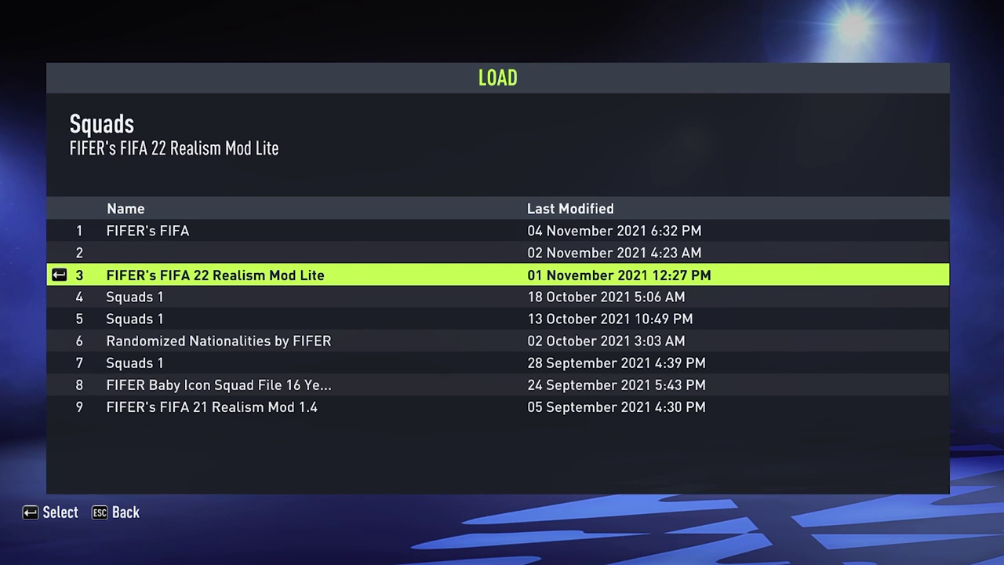
key("Return")
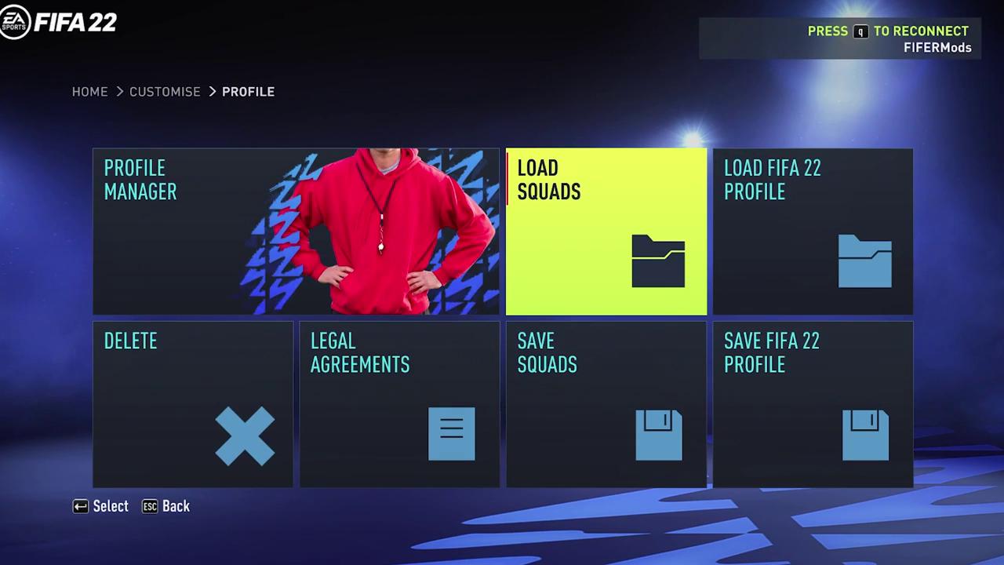
Step: Leave the Profile section, open Team Sheets and show Italy's Serie A TIM teams, starting with Atalanta
key("Escape")
key("Right")
key("Down")
key("Right")
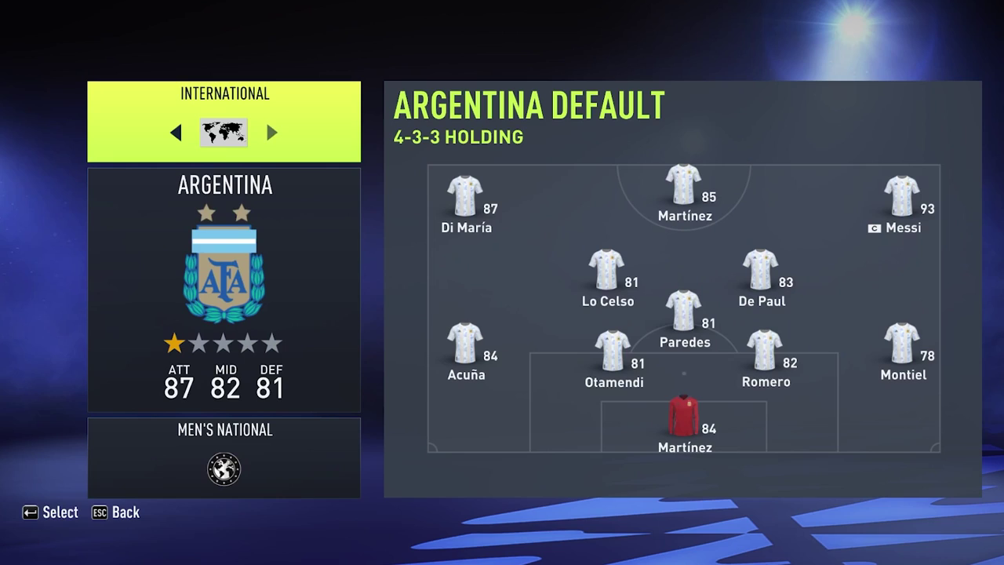
key("Right")
key("Right")
key("Left")
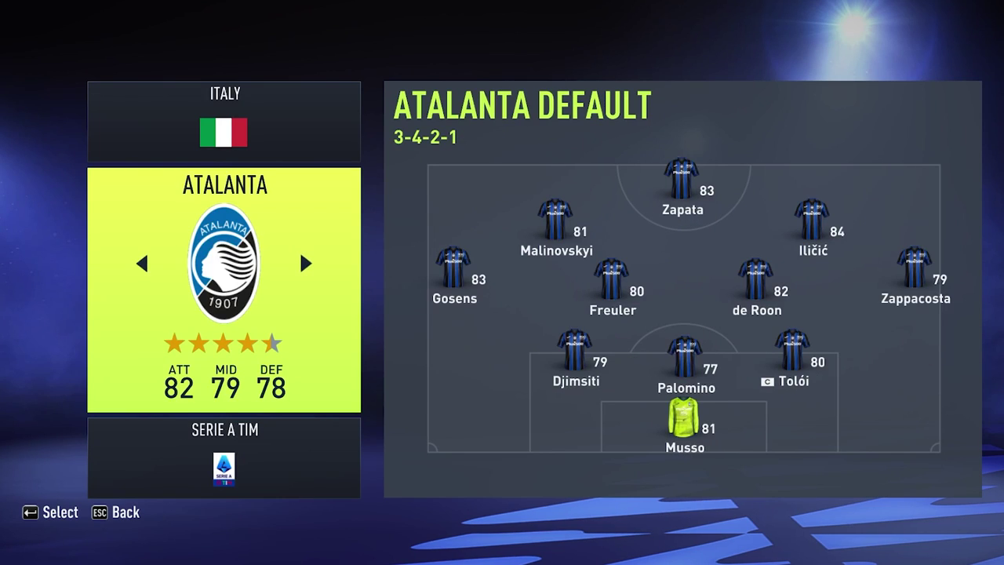
Step: Browse the default team sheets of the Serie A TIM clubs, including Hellas Verona and Juventus, to check their line-ups and ratings
key("Right")
key("Right")
key("Right")
key("Right")
key("Right")
key("Right")
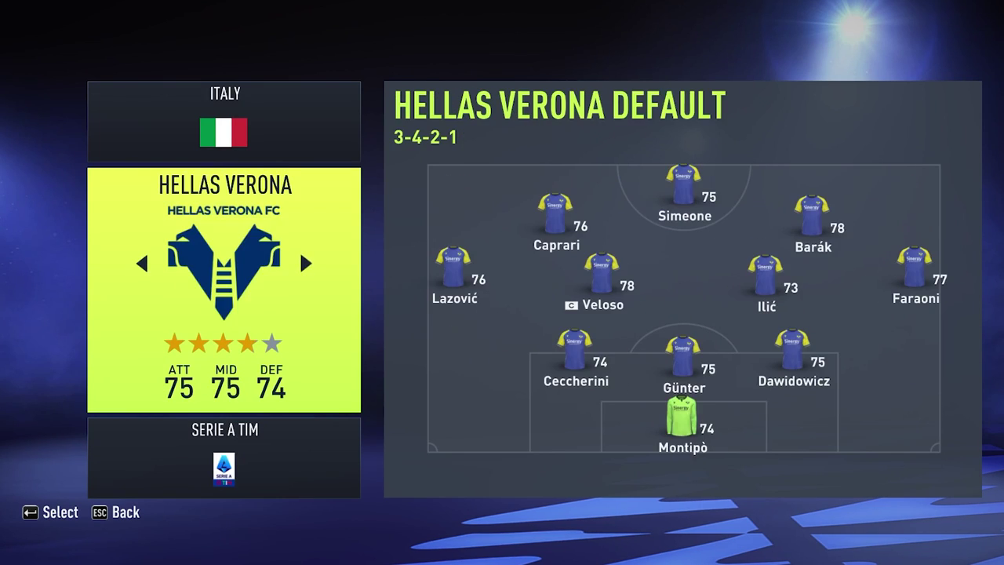
key("Right")
key("Right")
key("Right")
key("Left")
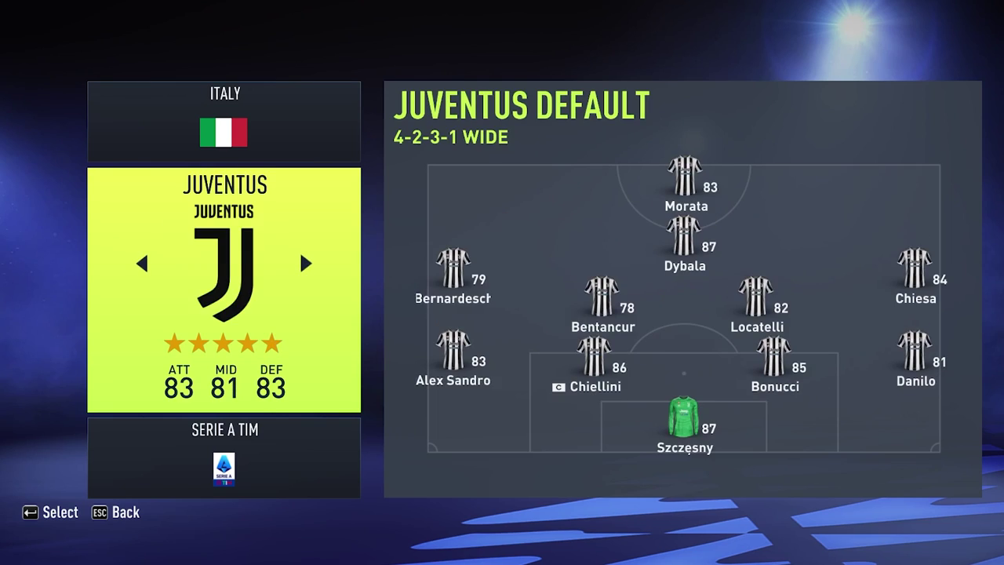
key("Right")
key("Right")
key("Right")
key("Right")
key("Left")
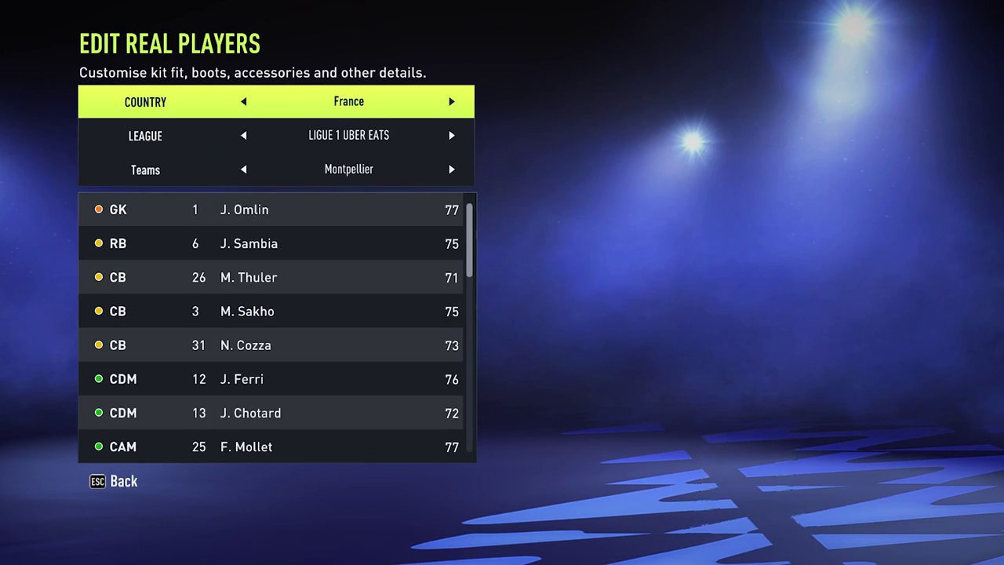
Step: In Edit Real Players, switch between countries from France onward and go down the list to check the players
key("Right")
key("Right")
key("Left")
key("Down")
key("Down")
key("Down")
key("Down")
key("Down")
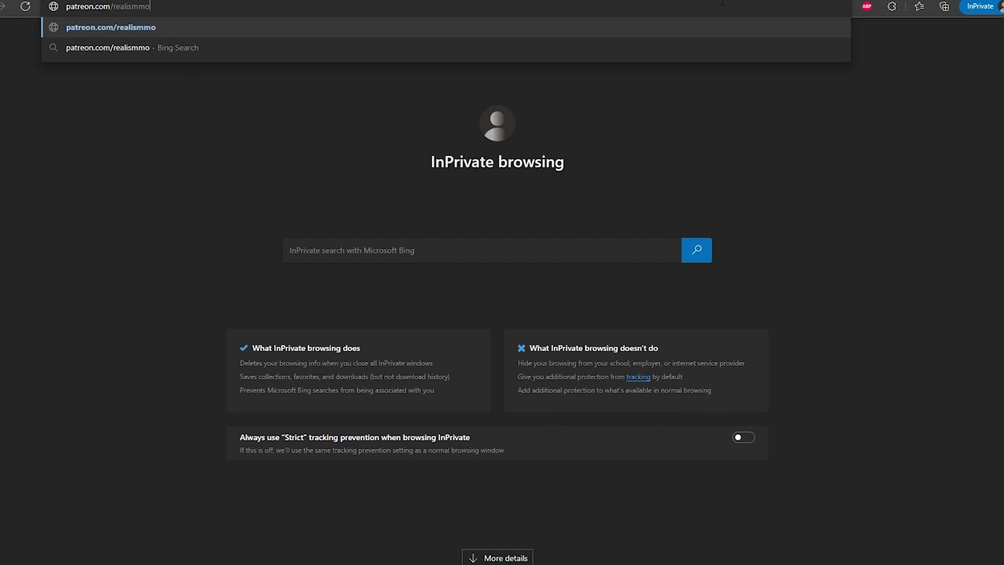
Step: Switch to the browser, open patreon.com/realismmod and examine the membership levels offered on FIFER's page
key("Return")
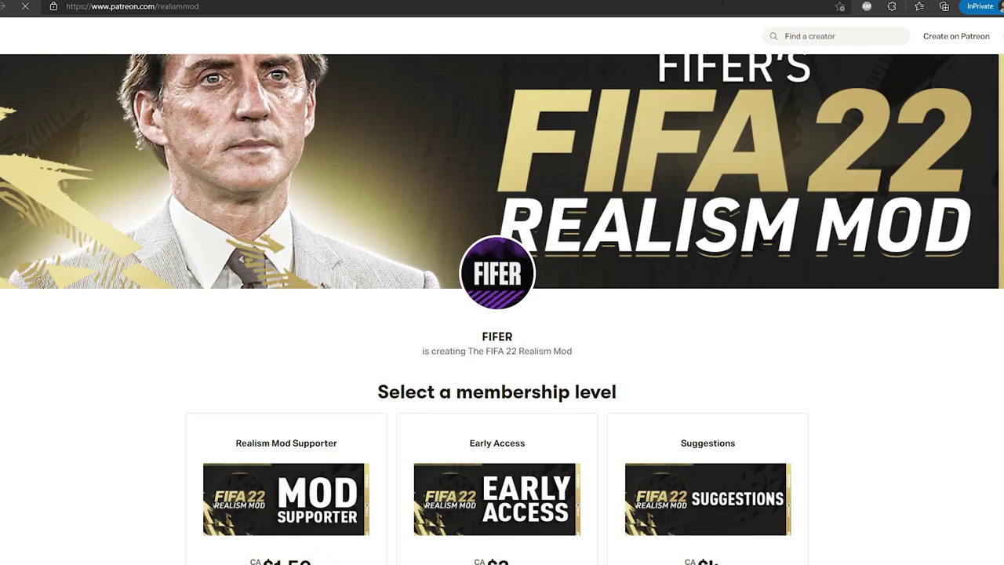
scroll(592, 137, "down", 4)
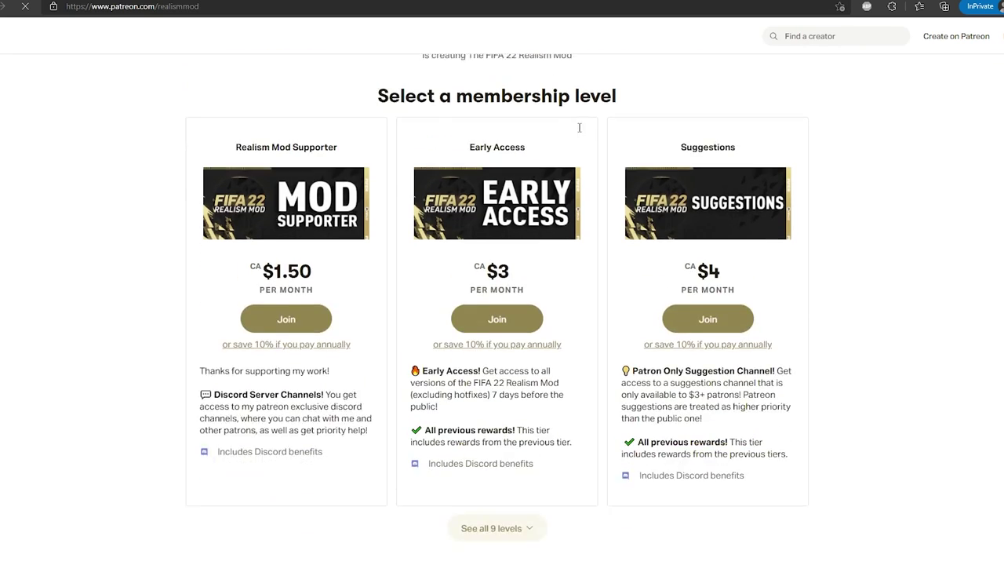
scroll(592, 137, "up", 4)
scroll(592, 138, "down", 2)
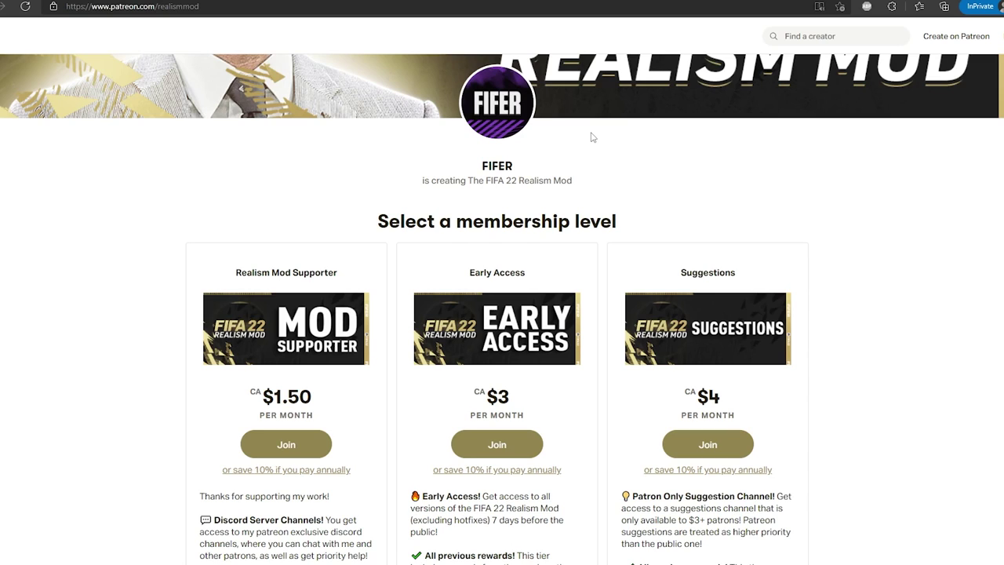
scroll(616, 109, "down", 4)
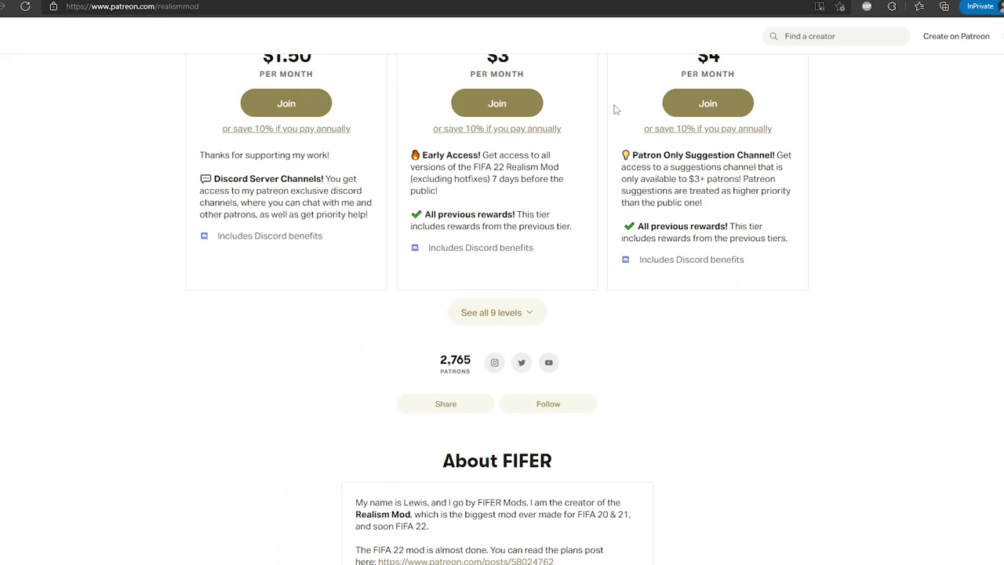
scroll(616, 110, "up", 2)
scroll(615, 110, "up", 3)
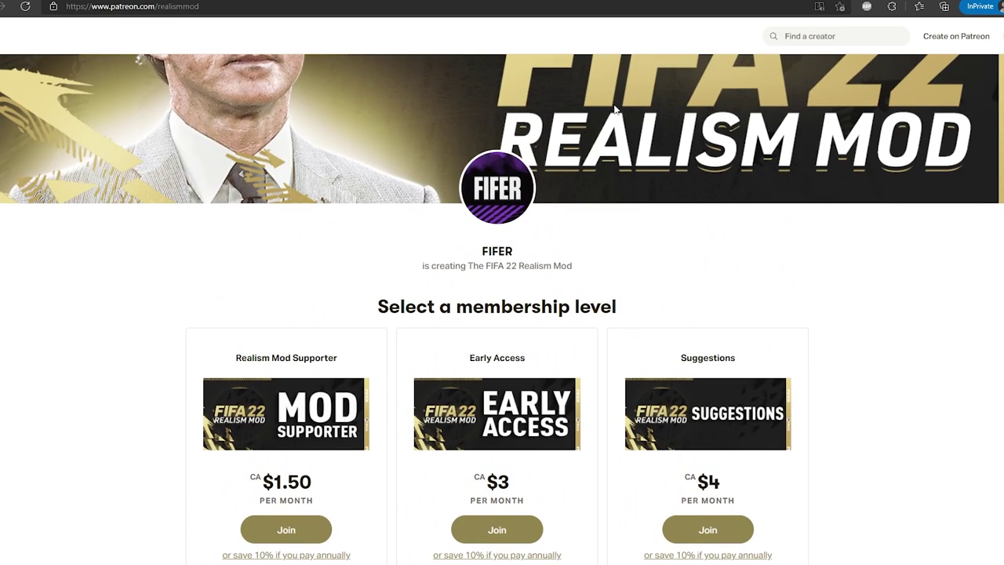